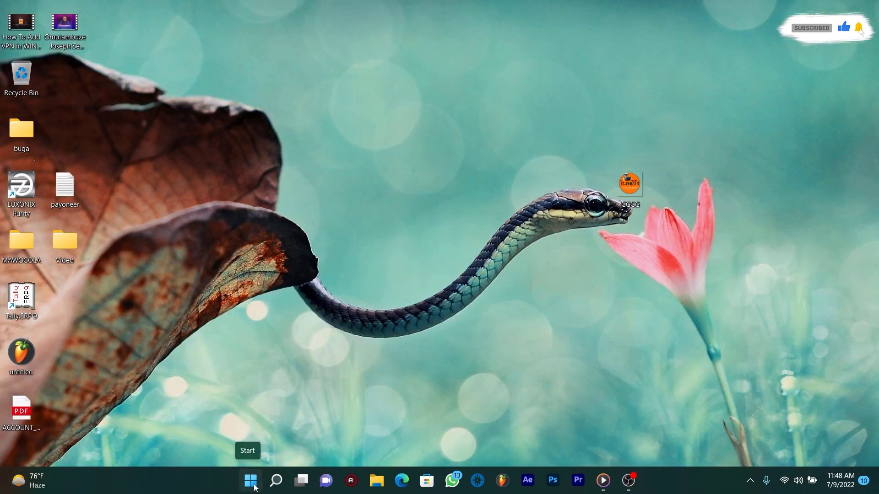
Step: Open the Windows Security page under Privacy & security in Windows Settings
{"action": "left_click", "coordinate": [254, 485]}
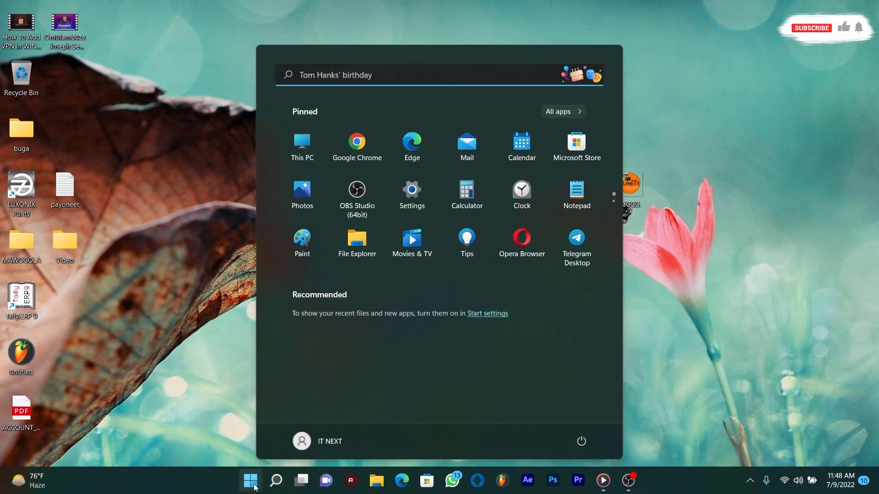
{"action": "left_click", "coordinate": [417, 196]}
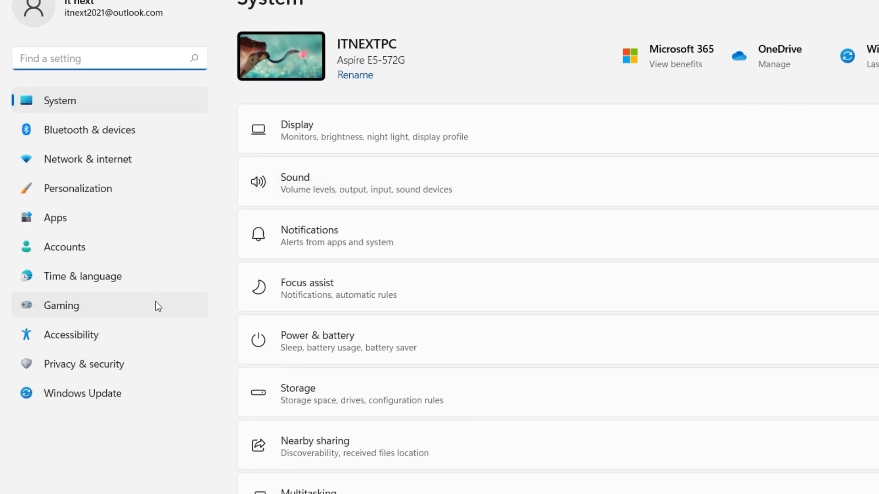
{"action": "left_click", "coordinate": [94, 365]}
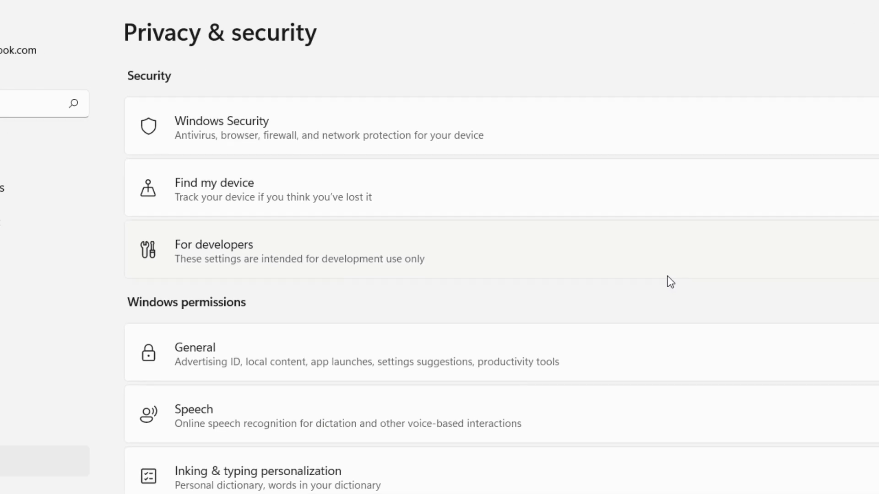
{"action": "left_click", "coordinate": [422, 120]}
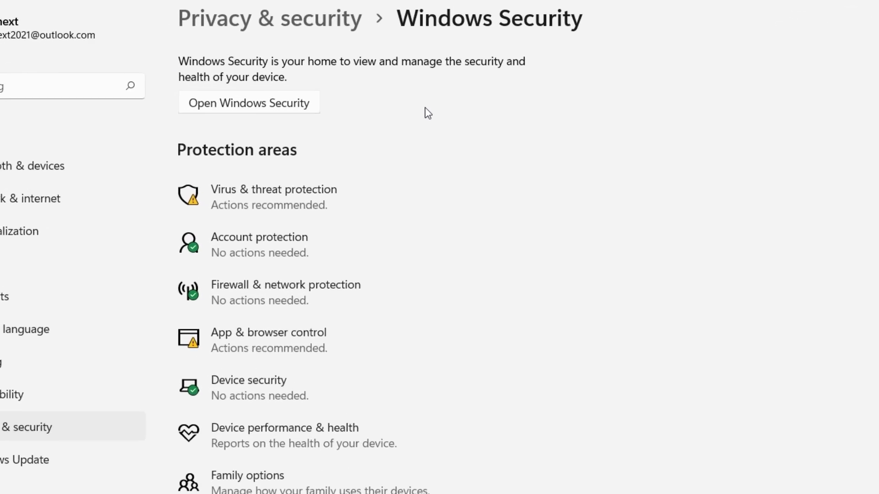
Step: Turn Tamper Protection off in Virus & threat protection settings, then minimize both security windows
{"action": "left_click", "coordinate": [317, 207]}
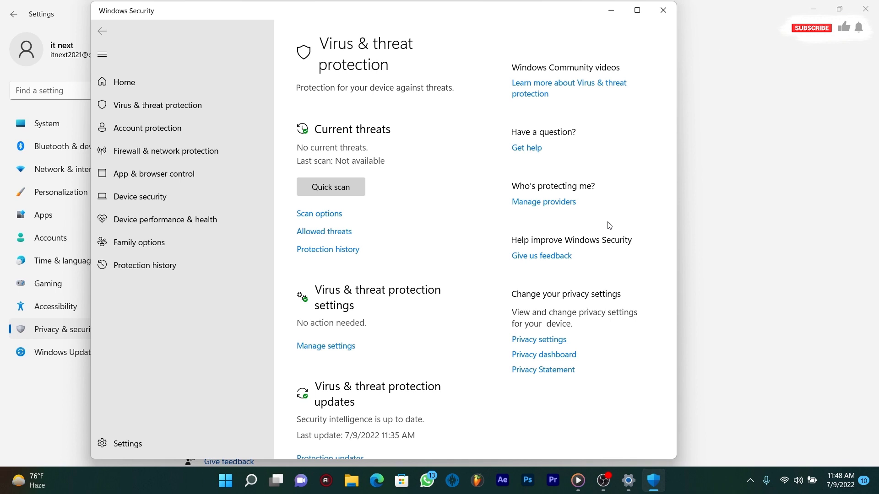
{"action": "left_click", "coordinate": [344, 351]}
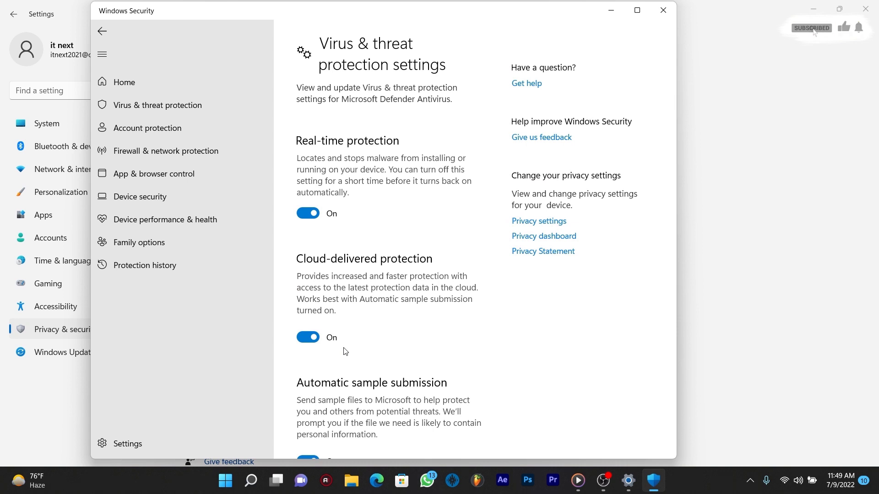
{"action": "scroll", "coordinate": [345, 350], "scroll_direction": "down", "scroll_amount": 5}
{"action": "left_click", "coordinate": [309, 294]}
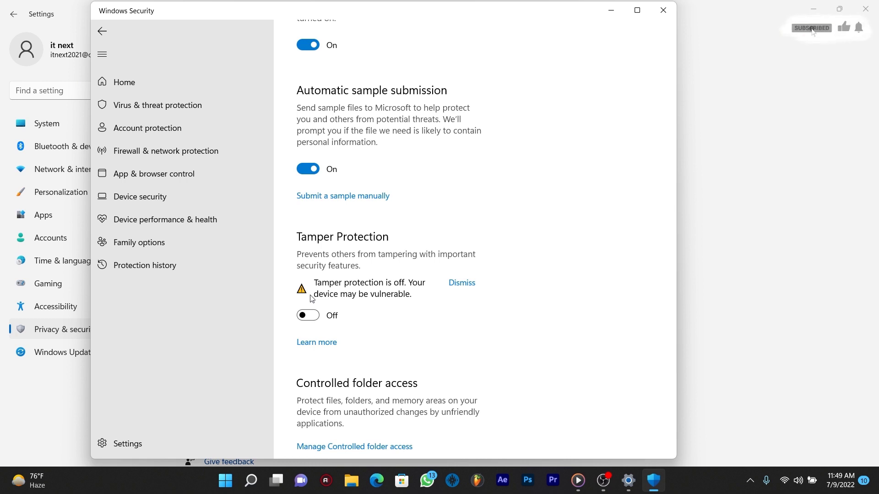
{"action": "left_click", "coordinate": [811, 7]}
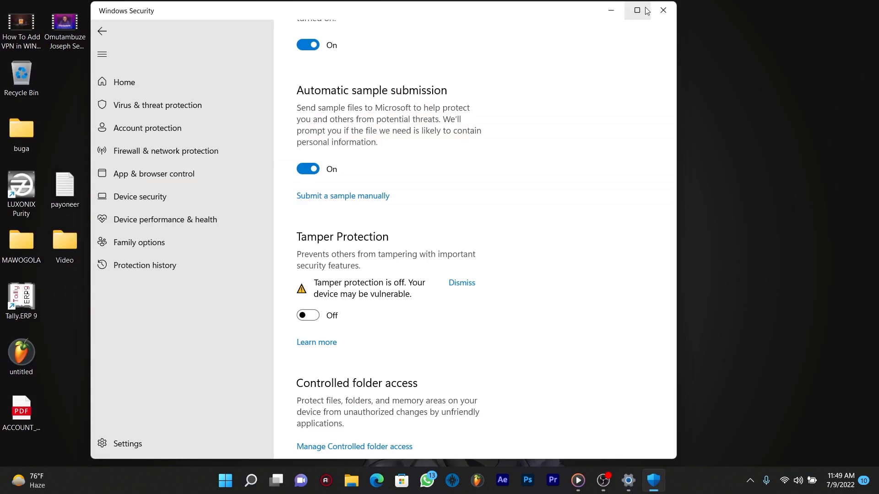
{"action": "left_click", "coordinate": [612, 10]}
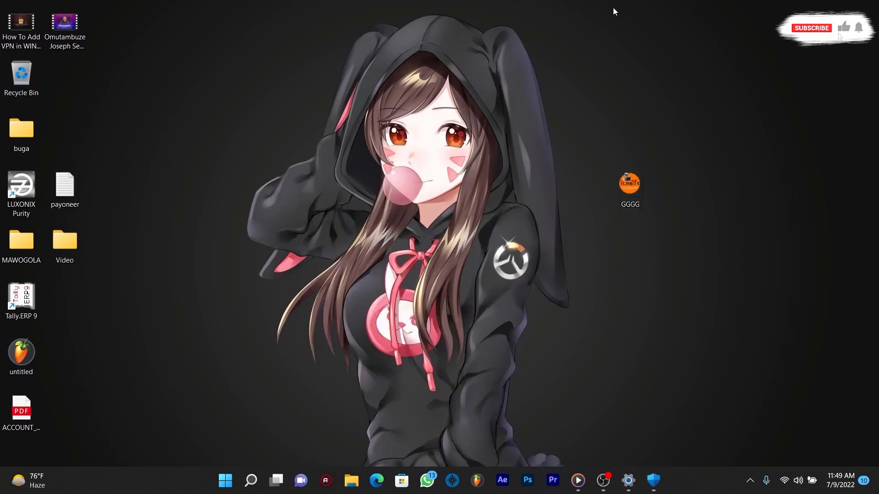
Step: Search Start for 'edit group policy' and launch the Local Group Policy Editor
{"action": "left_click", "coordinate": [226, 473]}
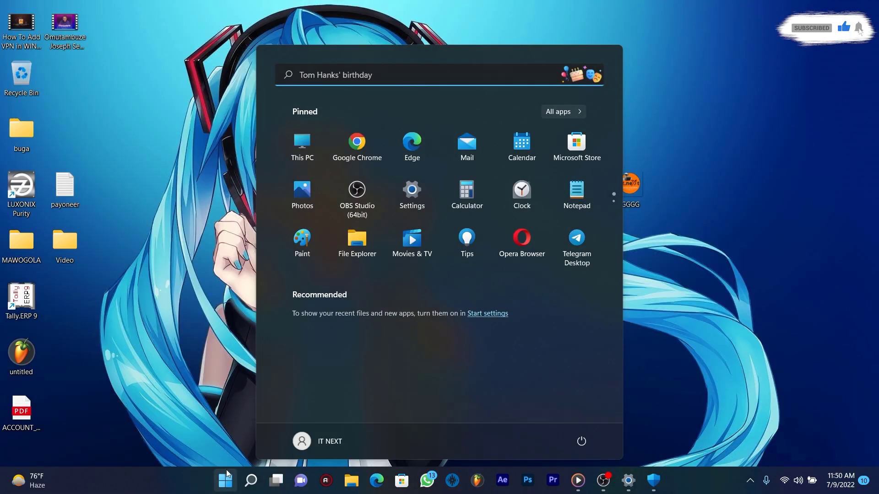
{"action": "type", "text": "edit"}
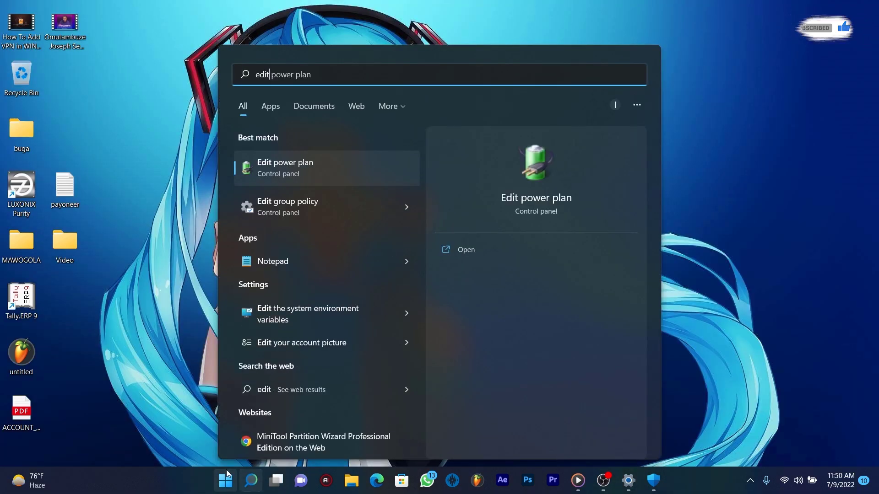
{"action": "type", "text": " g"}
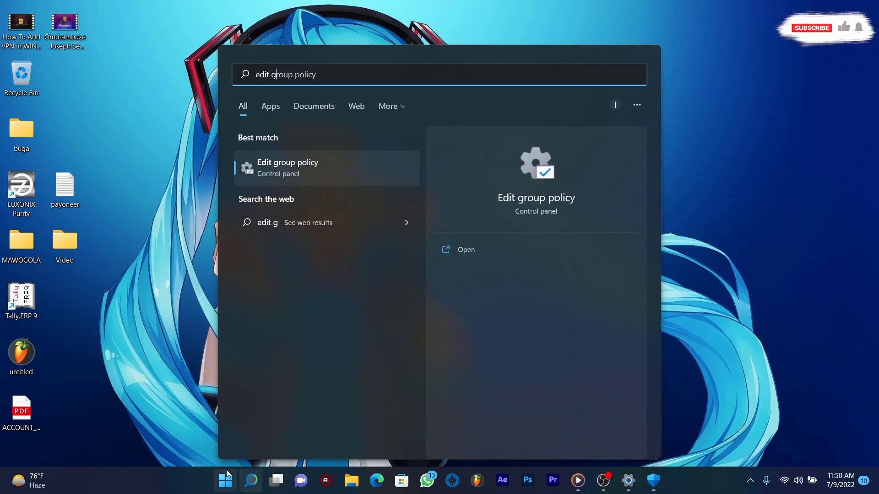
{"action": "type", "text": "rou"}
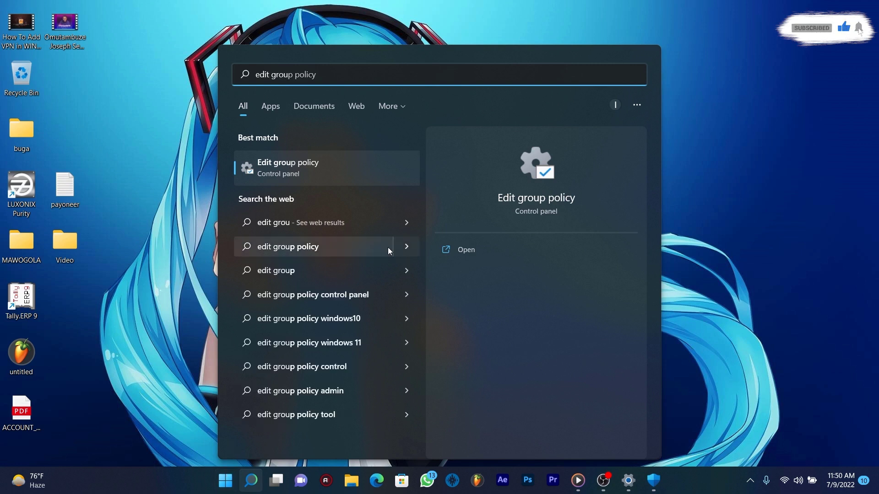
{"action": "left_click", "coordinate": [305, 182]}
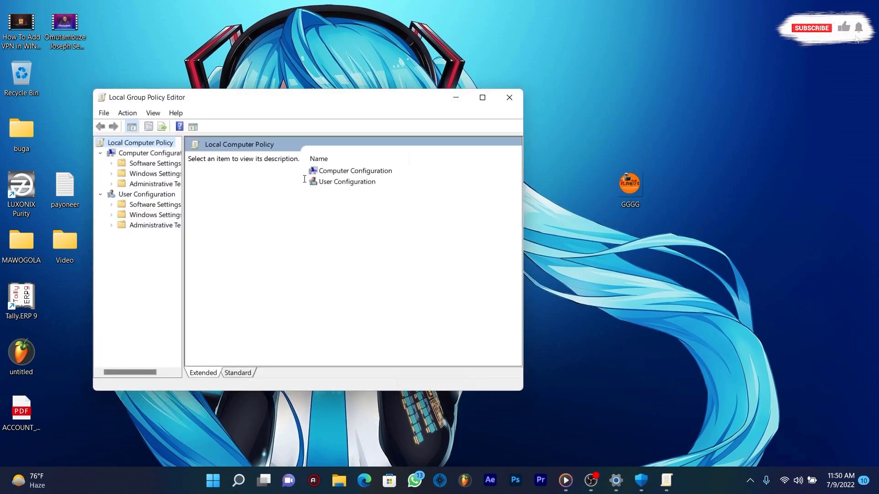
Step: Maximize the editor, widen the tree pane, and open Administrative Templates > Windows Components
{"action": "left_click", "coordinate": [482, 97]}
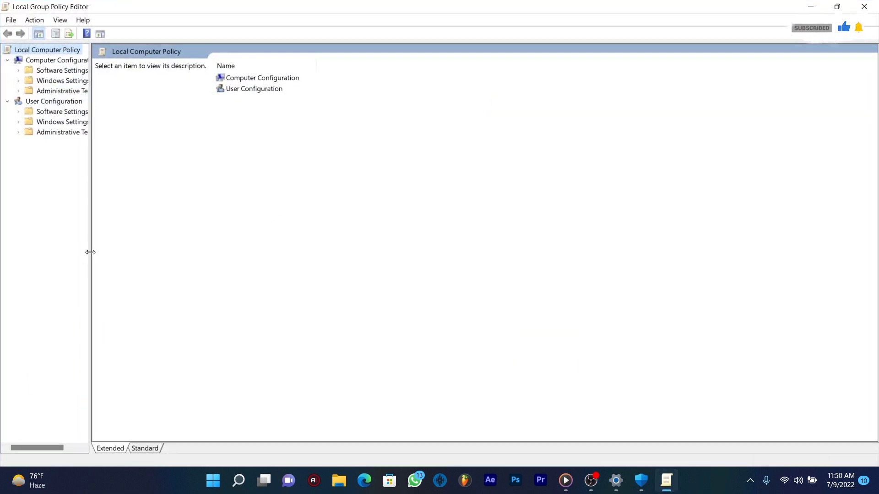
{"action": "left_click_drag", "start_coordinate": [91, 252], "coordinate": [172, 264]}
{"action": "left_click", "coordinate": [59, 91]}
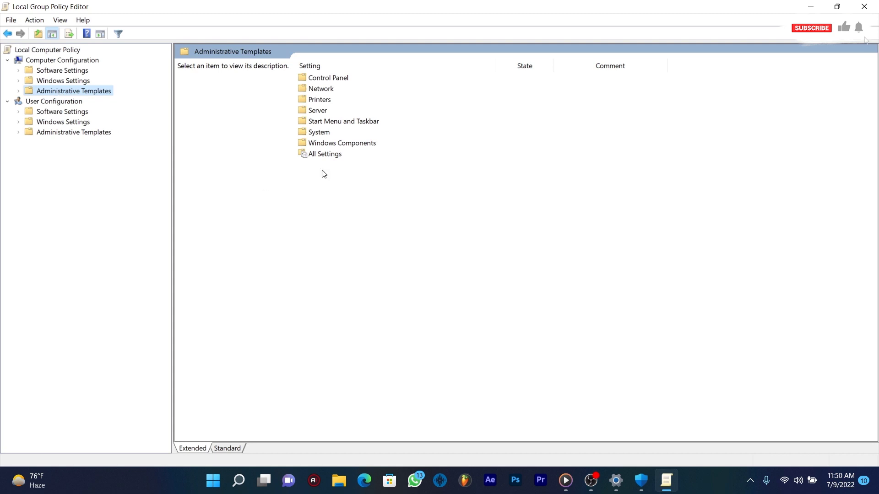
{"action": "left_click", "coordinate": [352, 144]}
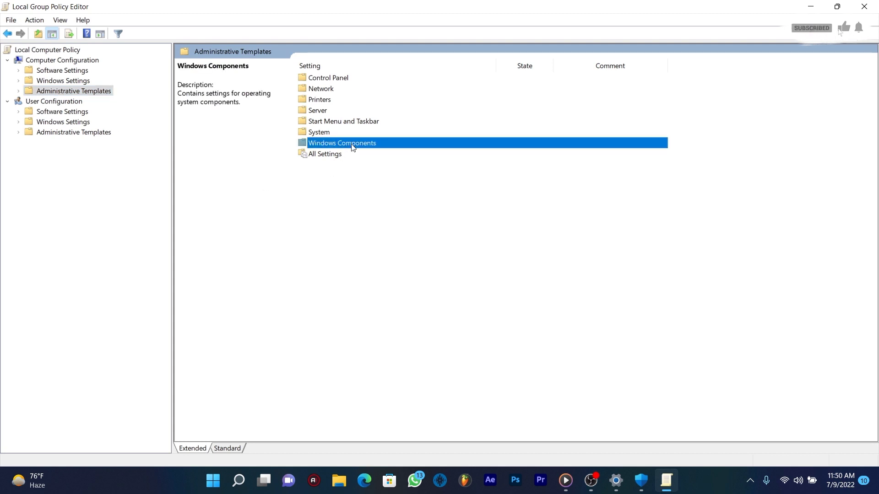
{"action": "double_click", "coordinate": [352, 144]}
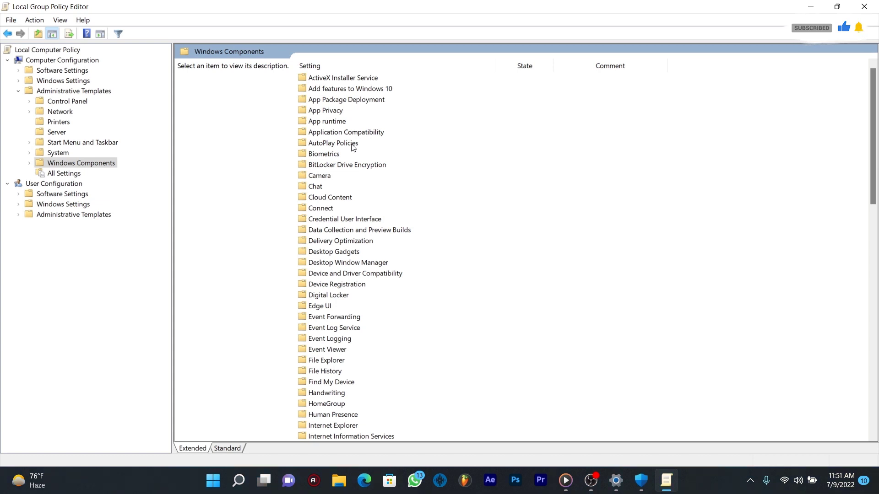
Step: Select the 'Turn off Microsoft Defender Antivirus' policy in the Microsoft Defender Antivirus folder
{"action": "left_click", "coordinate": [163, 342]}
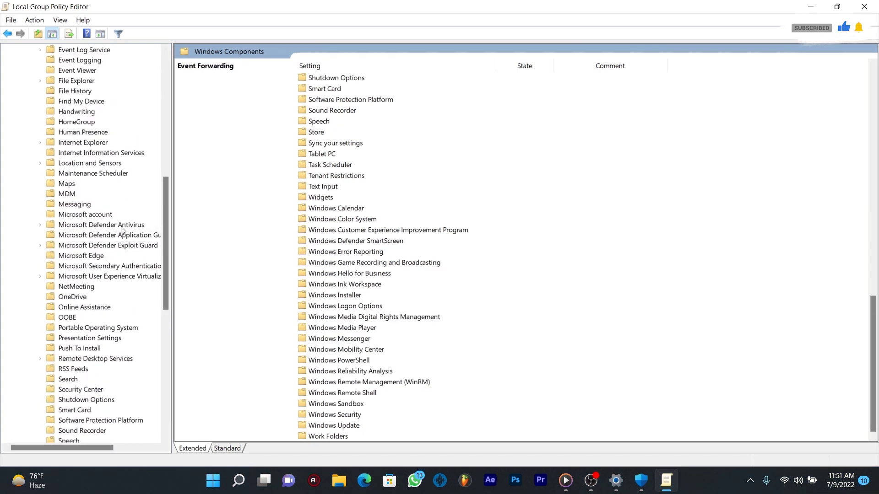
{"action": "left_click", "coordinate": [121, 227]}
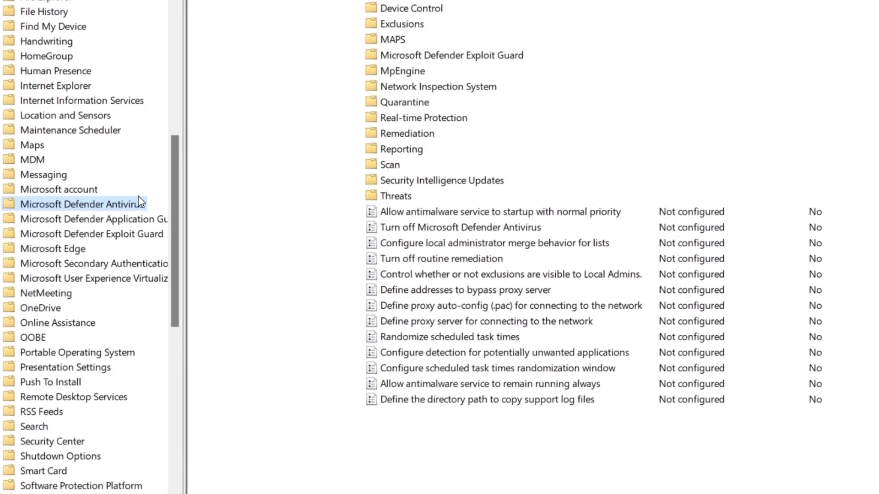
{"action": "left_click", "coordinate": [485, 228]}
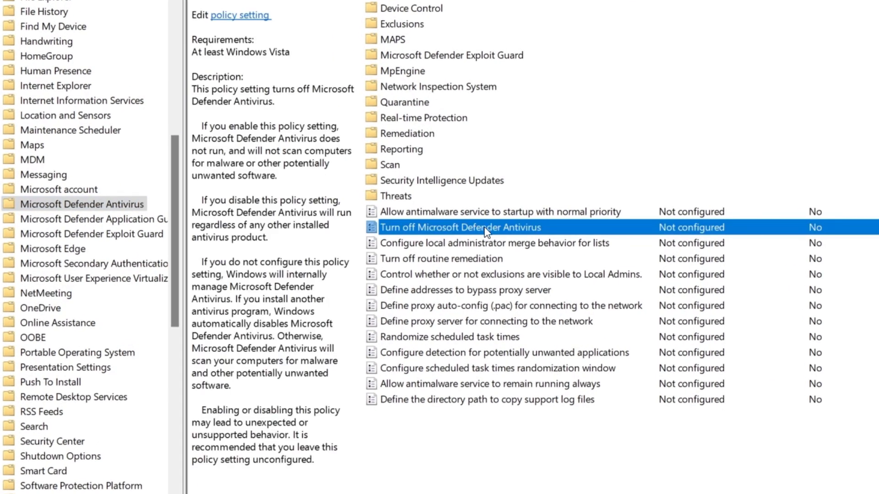
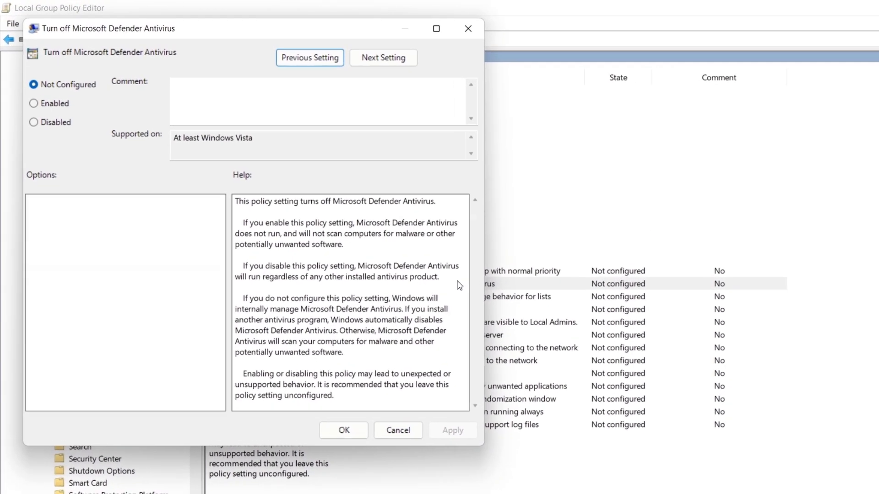
Step: Set the 'Turn off Microsoft Defender Antivirus' policy to Enabled
{"action": "left_click", "coordinate": [58, 112]}
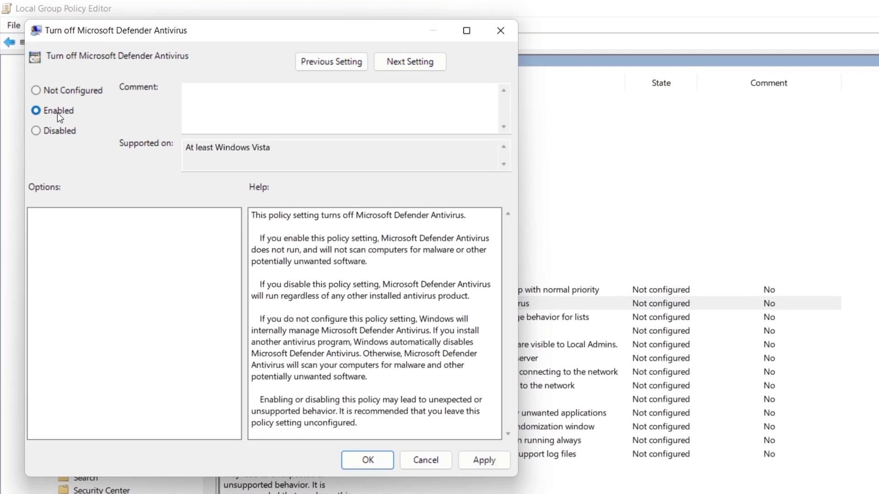
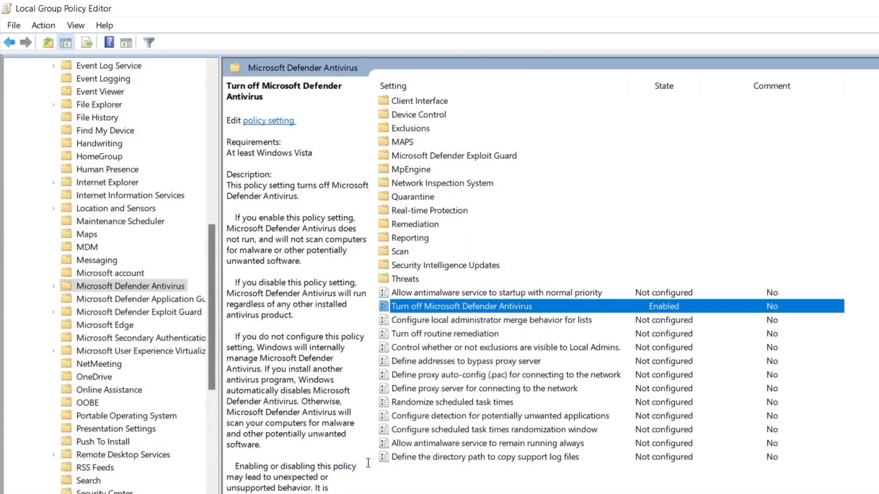
Step: Select the 'Allow antimalware service to remain running always' policy in the Defender settings list
{"action": "left_click", "coordinate": [503, 444]}
Step: Set 'Allow antimalware service to remain running always' to Disabled, then open the Real-time Protection folder
{"action": "double_click", "coordinate": [503, 445]}
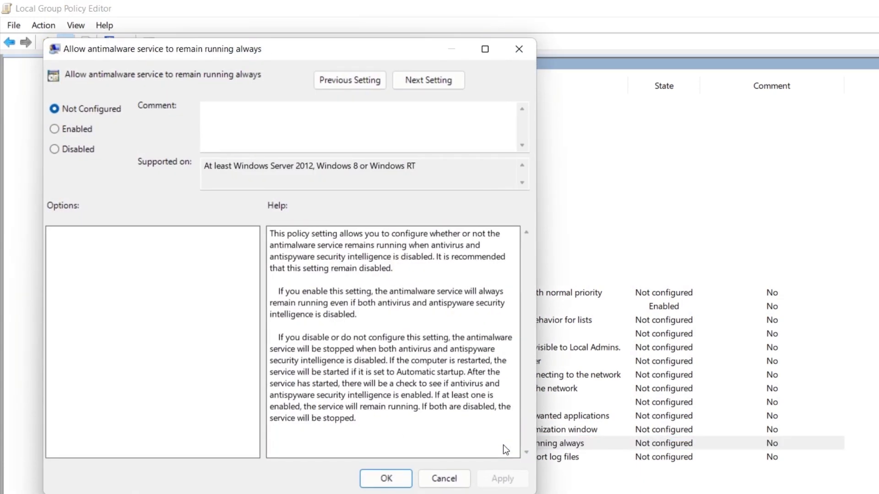
{"action": "left_click", "coordinate": [66, 150]}
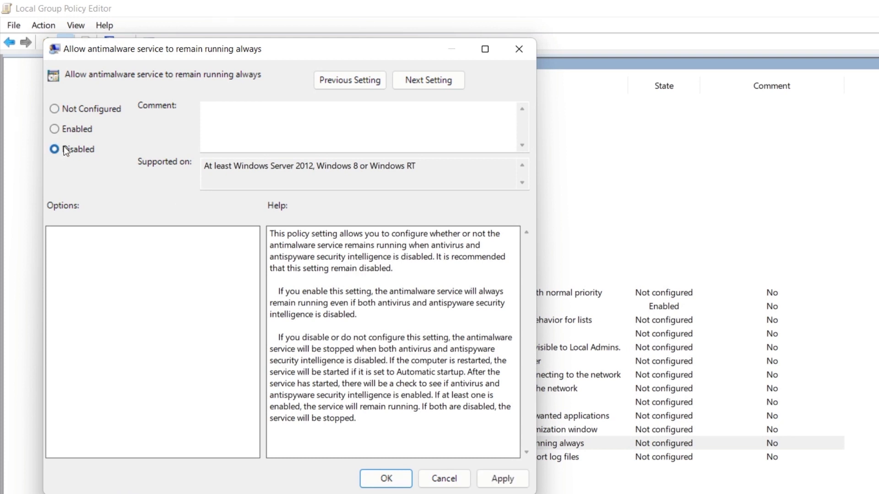
{"action": "left_click", "coordinate": [497, 482]}
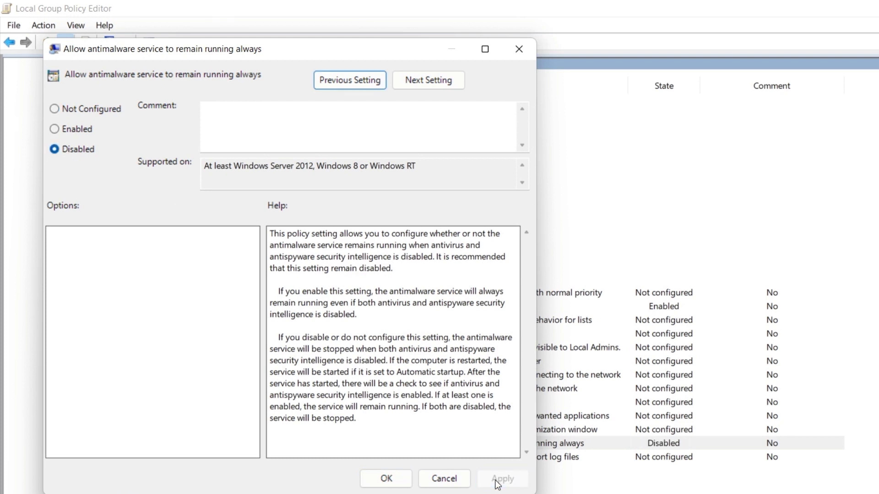
{"action": "left_click", "coordinate": [389, 483]}
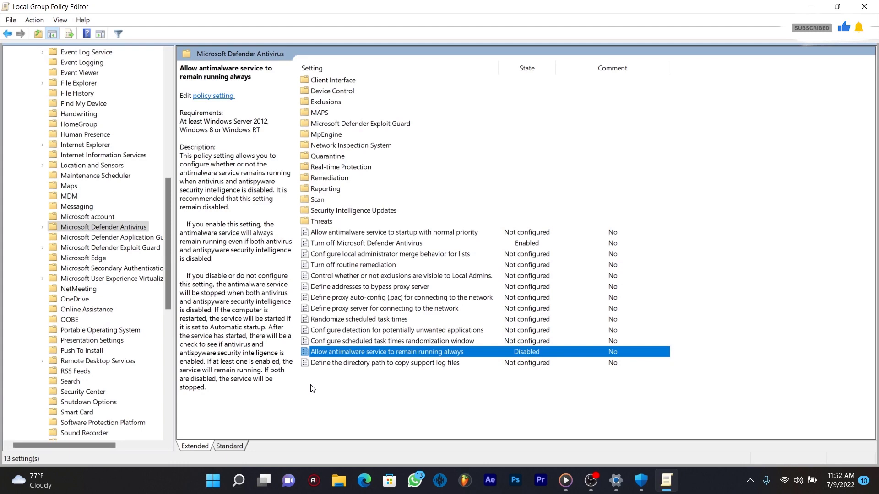
{"action": "left_click", "coordinate": [346, 168]}
{"action": "double_click", "coordinate": [347, 170]}
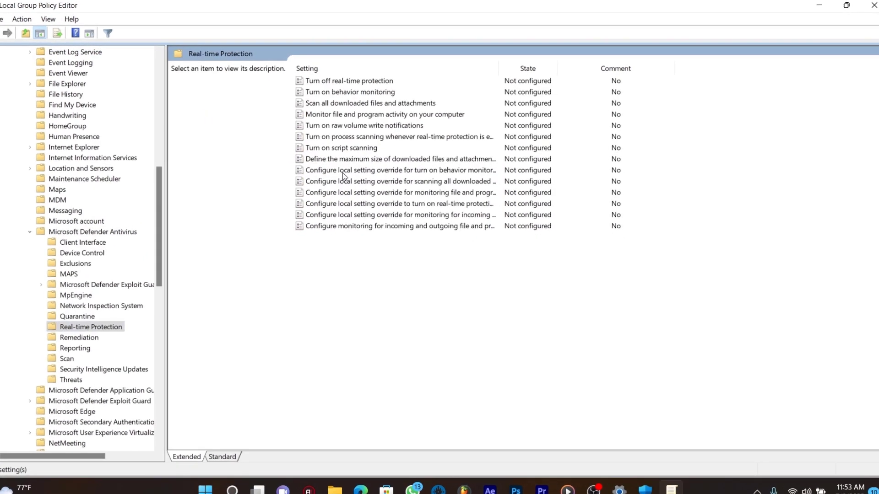
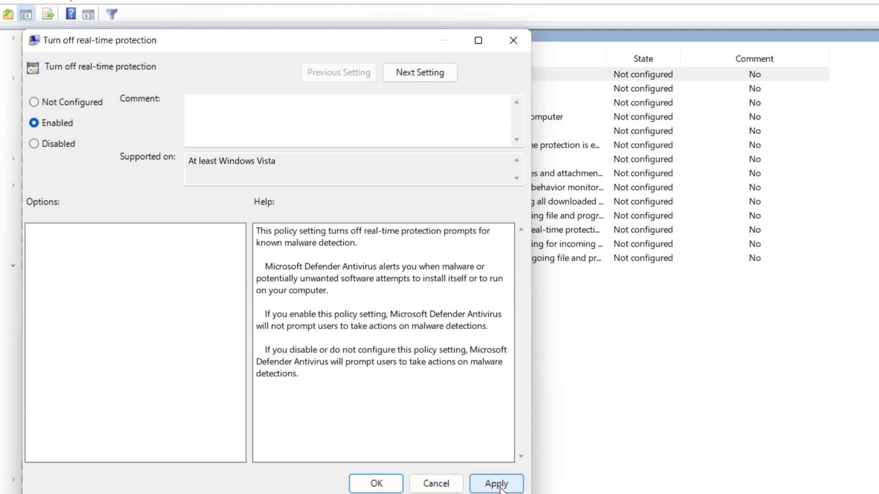
Step: Apply the Enabled setting to the 'Turn off real-time protection' policy
{"action": "left_click", "coordinate": [497, 484]}
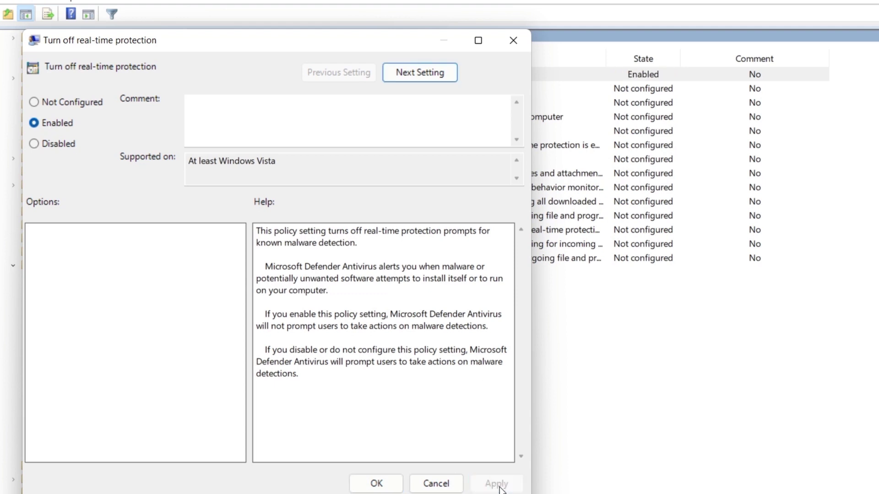
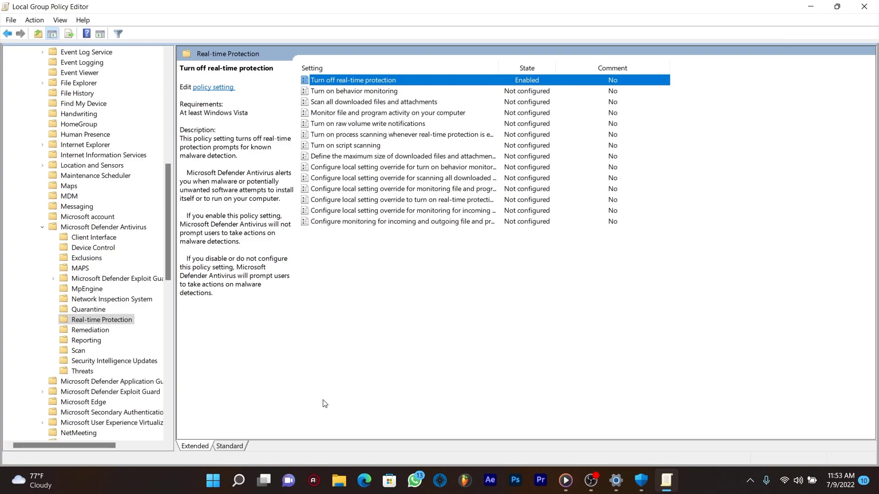
Step: Hide the Group Policy Editor and launch Task Scheduler by searching 'task' from Start
{"action": "key", "text": "super+d"}
{"action": "left_click", "coordinate": [223, 485]}
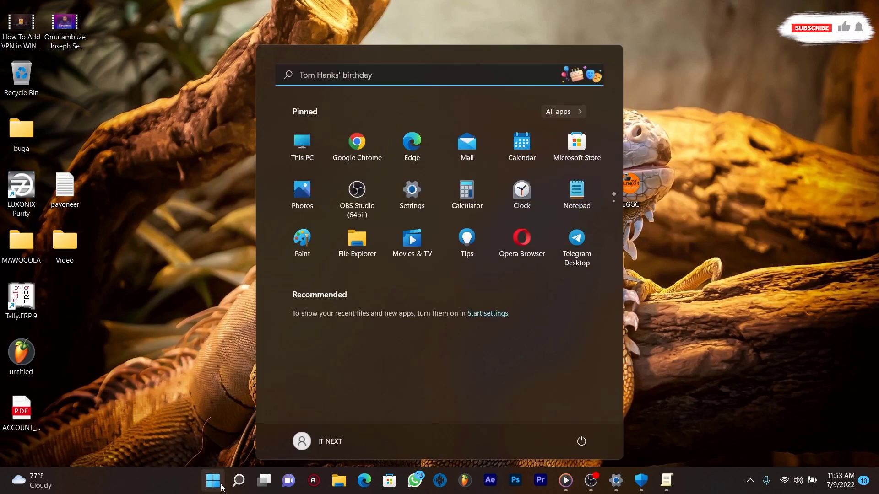
{"action": "type", "text": "task"}
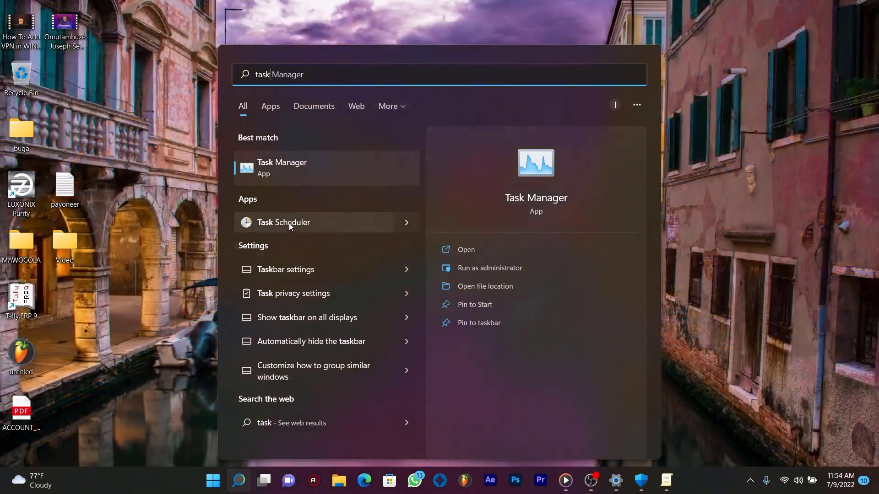
{"action": "left_click", "coordinate": [289, 223]}
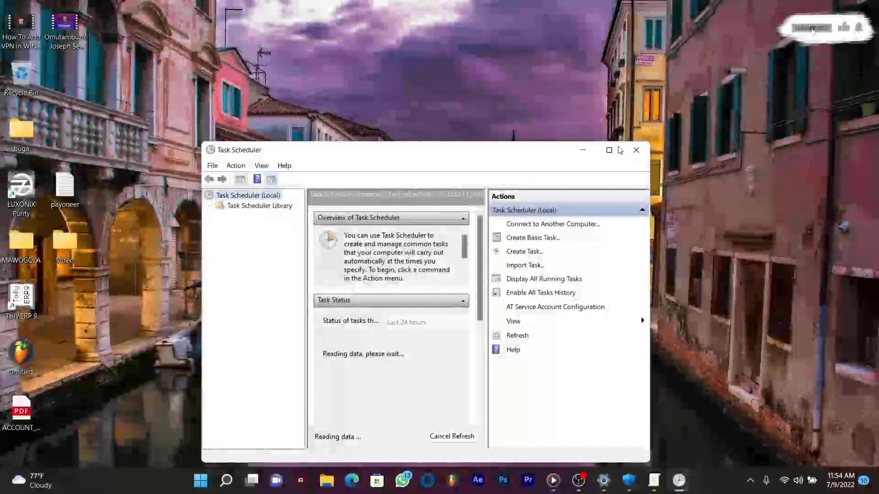
Step: Maximize Task Scheduler and expand Library > Microsoft > Windows down to the Windows Defender folder
{"action": "left_click", "coordinate": [609, 150]}
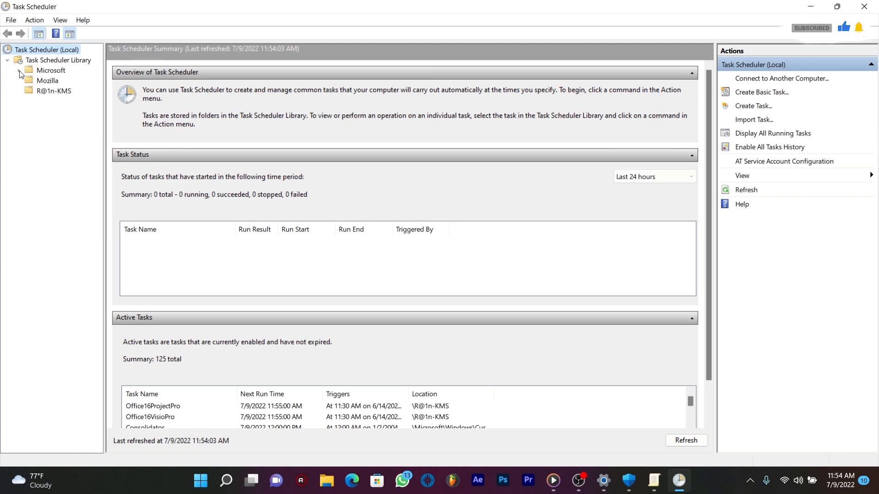
{"action": "left_click", "coordinate": [19, 72]}
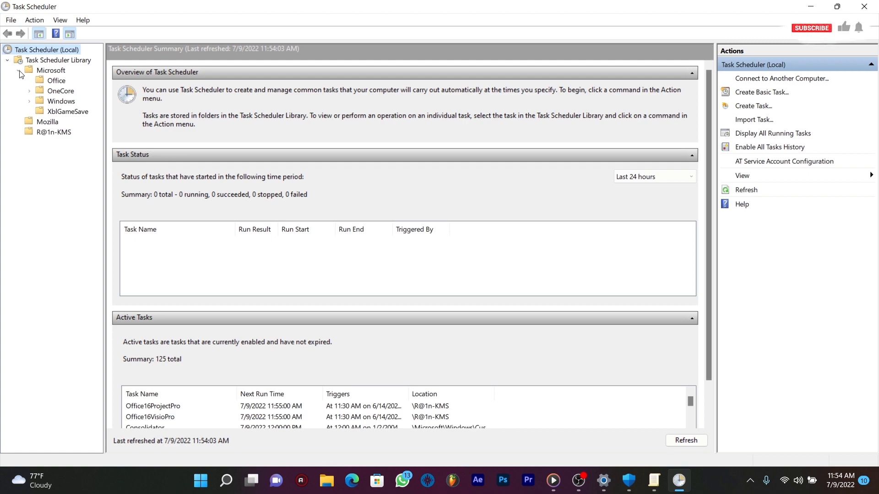
{"action": "left_click", "coordinate": [29, 101]}
{"action": "scroll", "coordinate": [203, 320], "scroll_direction": "down", "scroll_amount": 15}
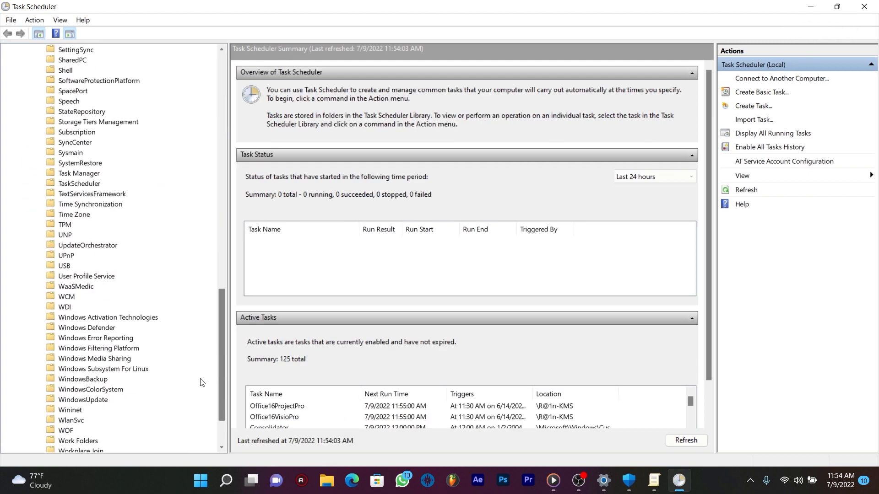
Step: List the Windows Defender tasks, widen the Name column, and open Cache Maintenance's context menu
{"action": "left_click", "coordinate": [105, 329]}
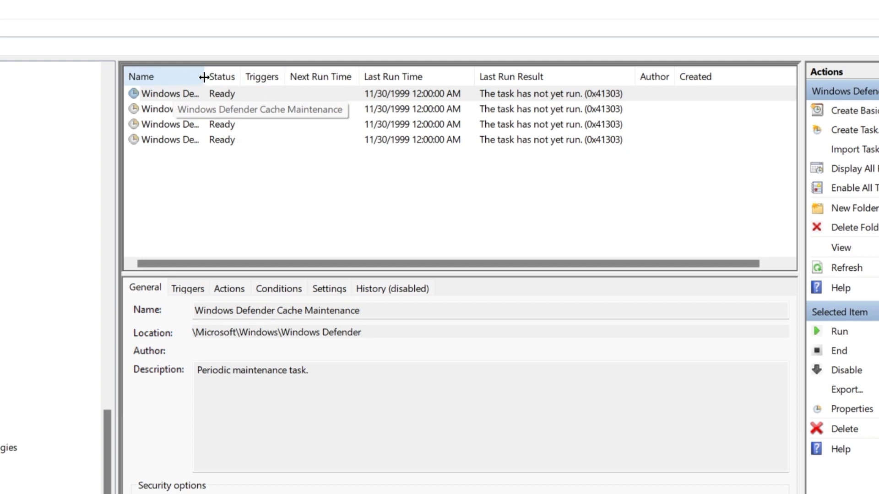
{"action": "left_click_drag", "start_coordinate": [204, 77], "coordinate": [308, 84]}
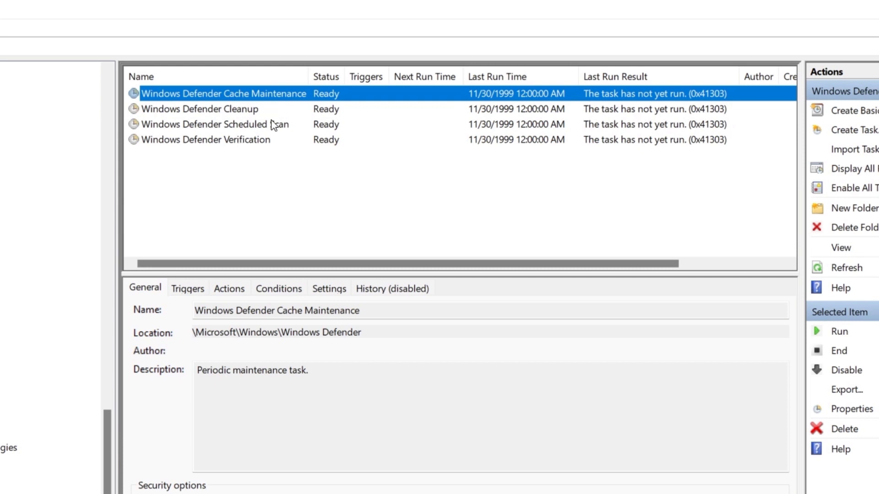
{"action": "right_click", "coordinate": [278, 94]}
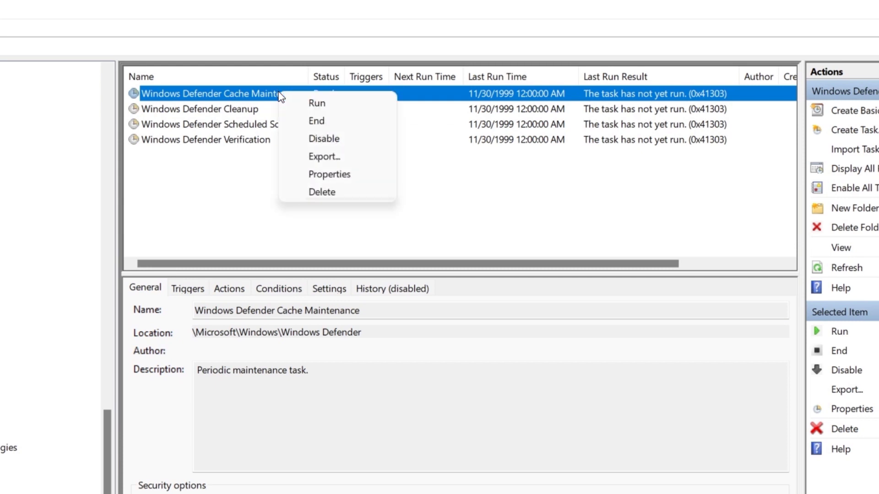
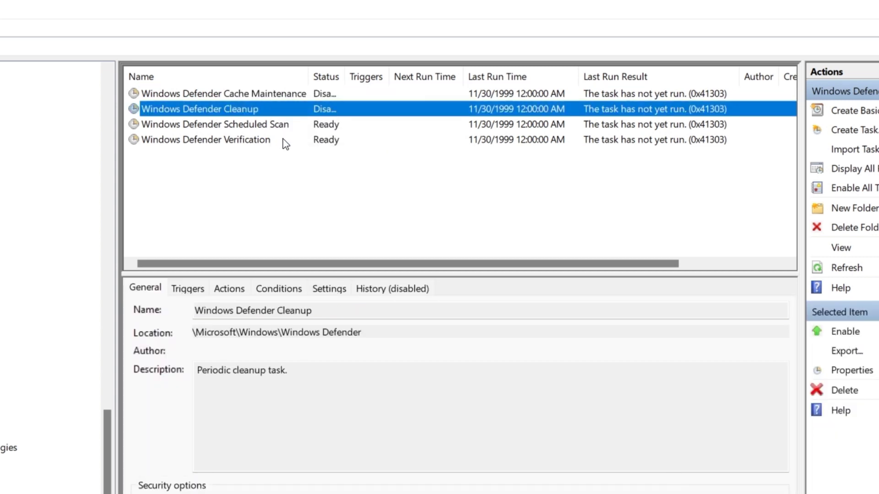
Step: Disable the Windows Defender Scheduled Scan and Verification tasks, then restore the Task Scheduler window
{"action": "left_click", "coordinate": [274, 128]}
{"action": "right_click", "coordinate": [275, 128]}
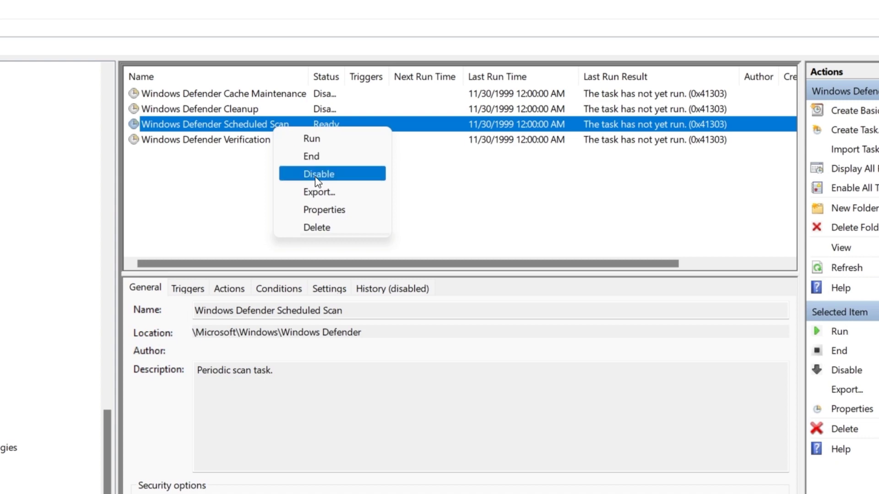
{"action": "left_click", "coordinate": [318, 176]}
{"action": "left_click", "coordinate": [261, 139]}
{"action": "right_click", "coordinate": [260, 139]}
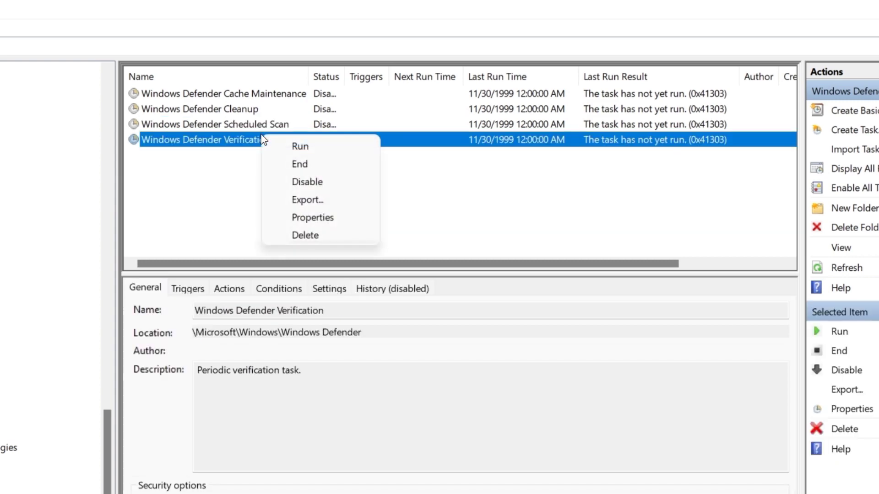
{"action": "left_click", "coordinate": [311, 179]}
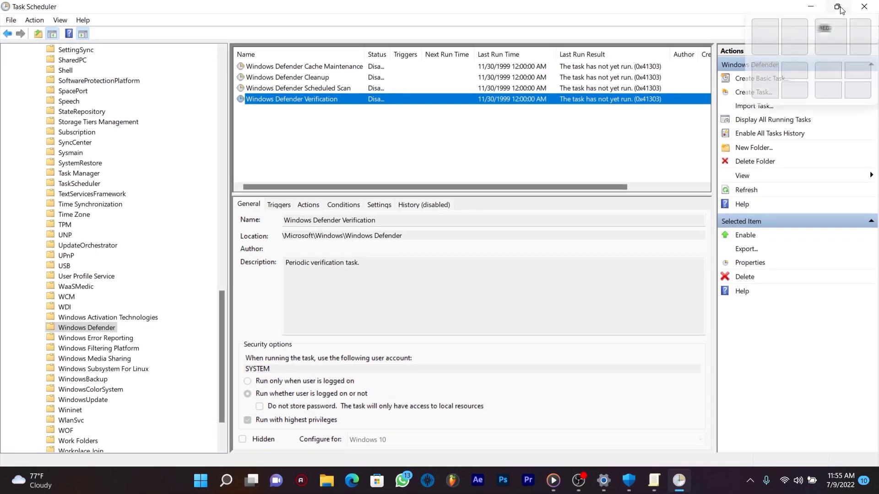
{"action": "left_click", "coordinate": [837, 7]}
Step: Close Task Scheduler and run gpupdate from the Run dialog to refresh group policy
{"action": "left_click", "coordinate": [636, 150]}
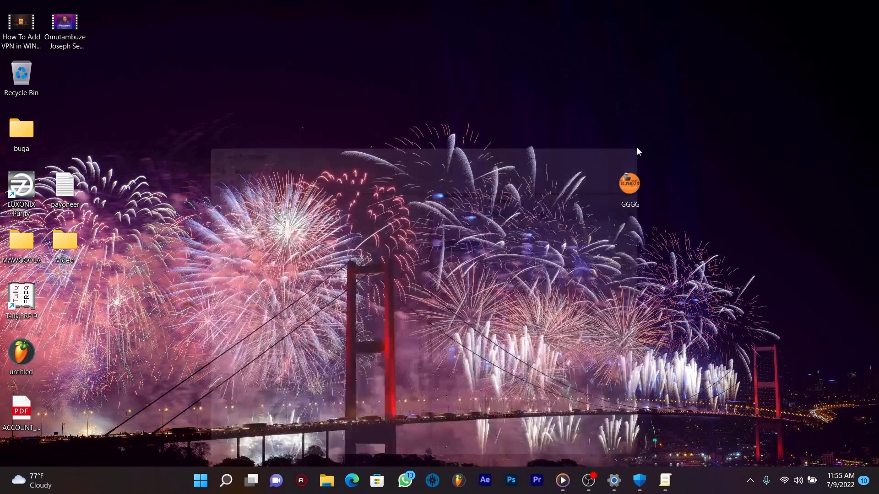
{"action": "key", "text": "super+r"}
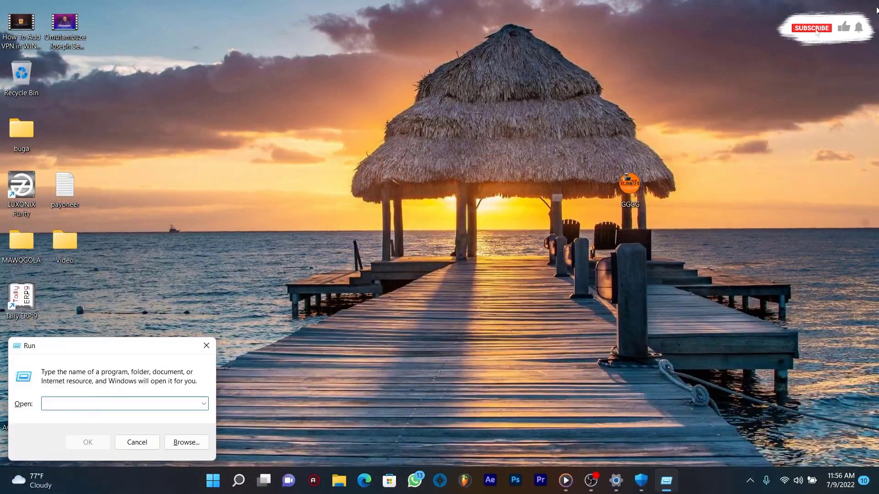
{"action": "type", "text": "gpupdate"}
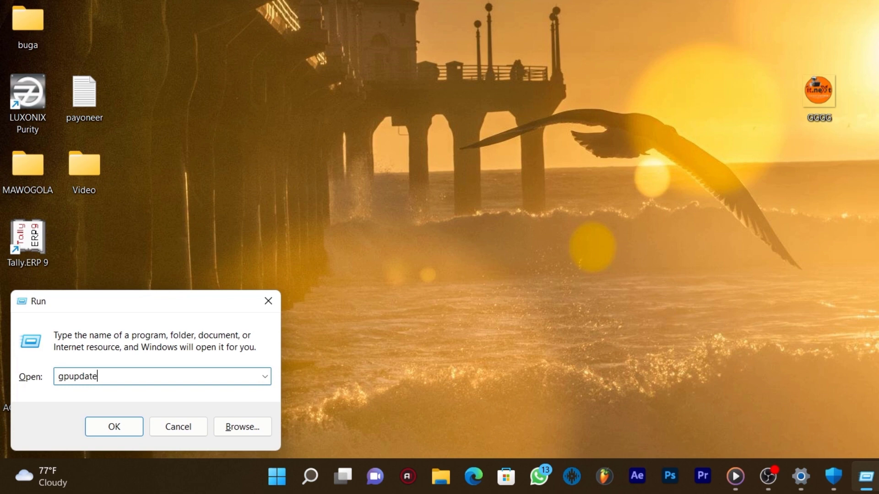
{"action": "key", "text": "Return"}
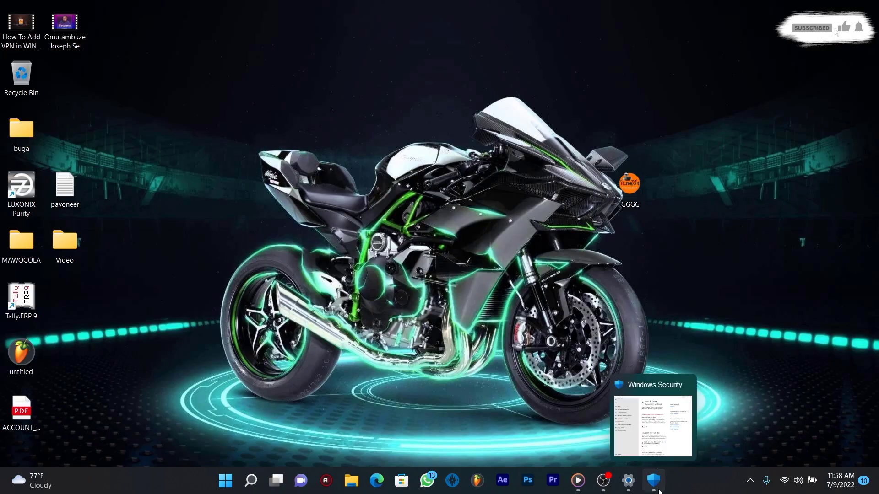
Step: Confirm real-time, cloud-delivered, sample submission and tamper protection are Off in maximized Windows Security, then restore it
{"action": "left_click", "coordinate": [658, 489]}
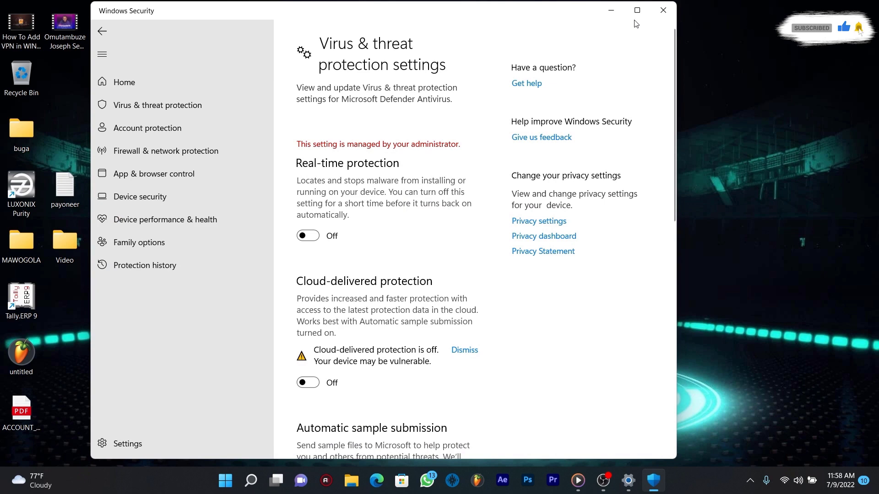
{"action": "left_click", "coordinate": [637, 10]}
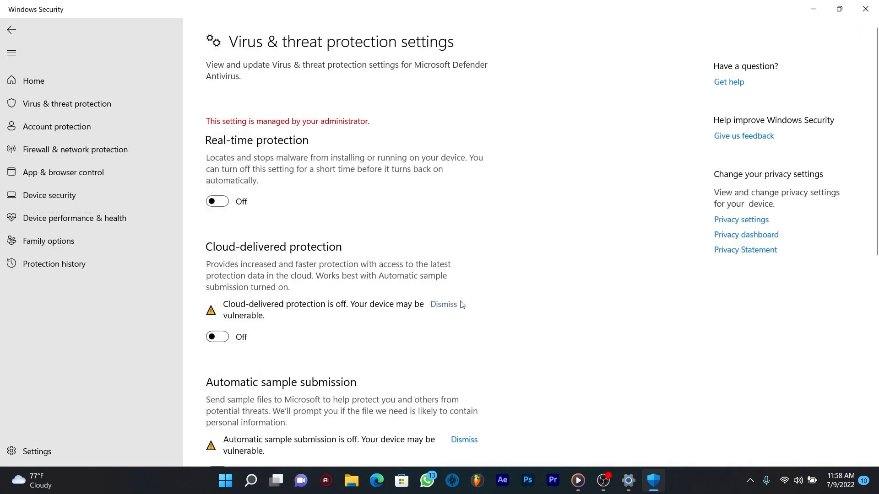
{"action": "scroll", "coordinate": [555, 172], "scroll_direction": "down", "scroll_amount": 8}
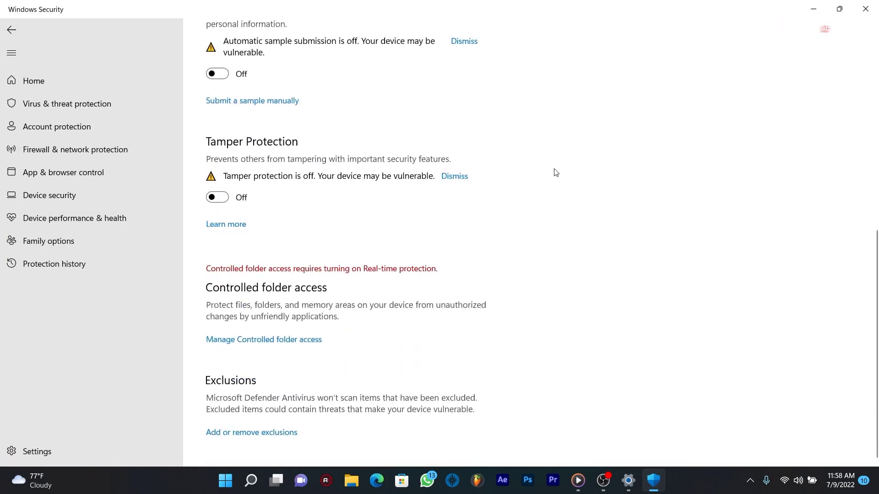
{"action": "scroll", "coordinate": [555, 172], "scroll_direction": "up", "scroll_amount": 8}
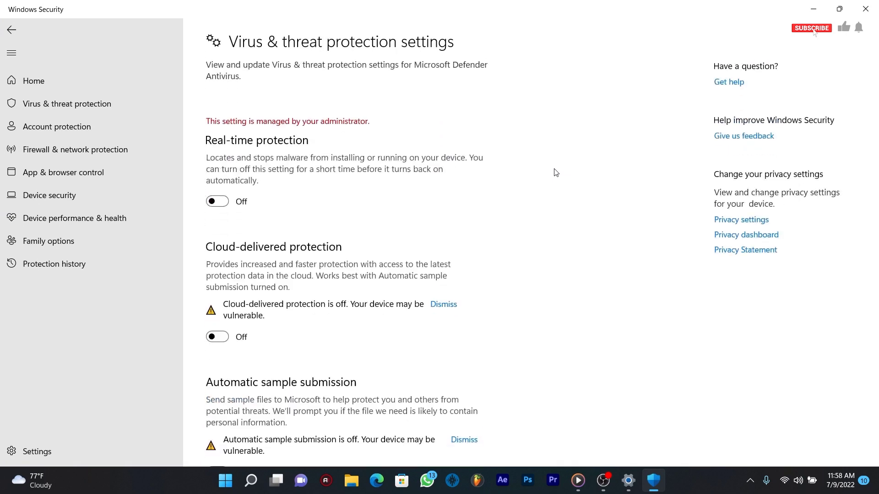
{"action": "double_click", "coordinate": [482, 3]}
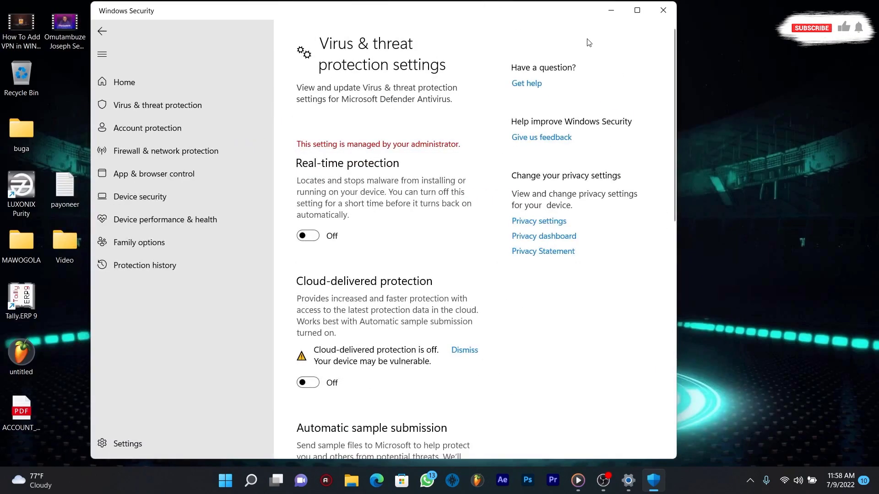